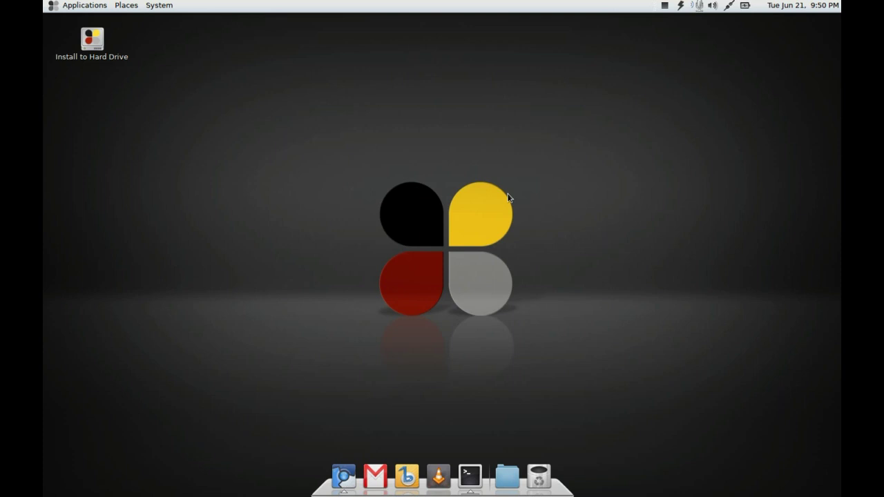
Open the Chromium web browser to view the Fuduntu home page, and minimize the window
click(344, 475)
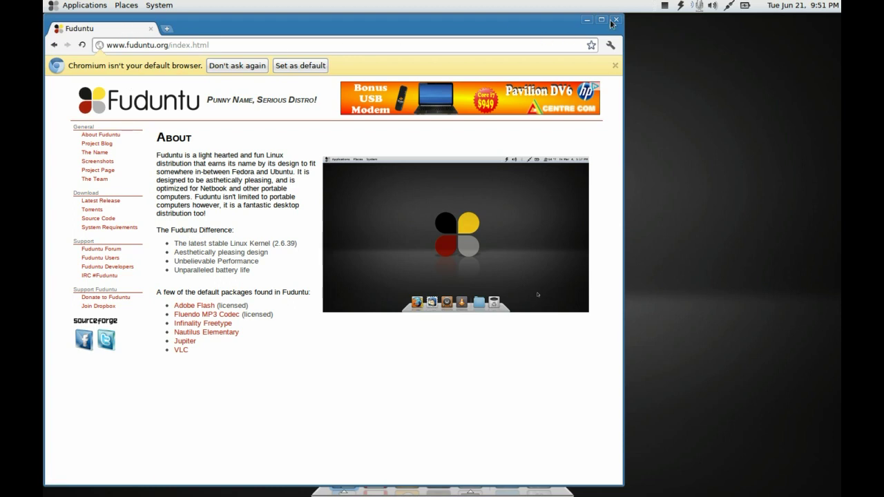
click(587, 20)
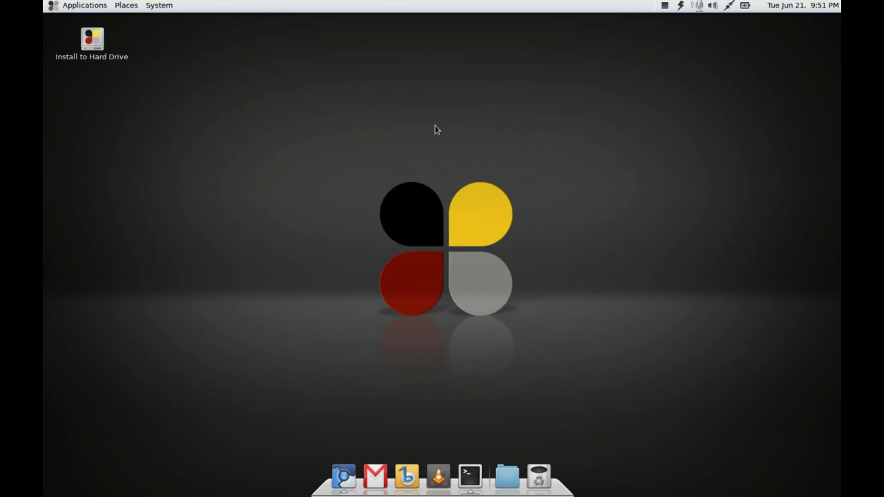
Look through the available themes and desktop backgrounds in Appearance Preferences, and close the dialog
right_click(376, 117)
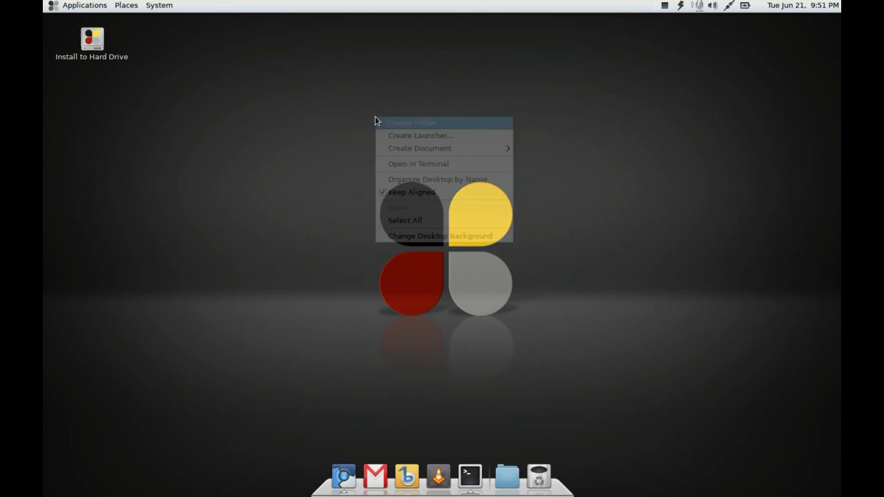
click(414, 236)
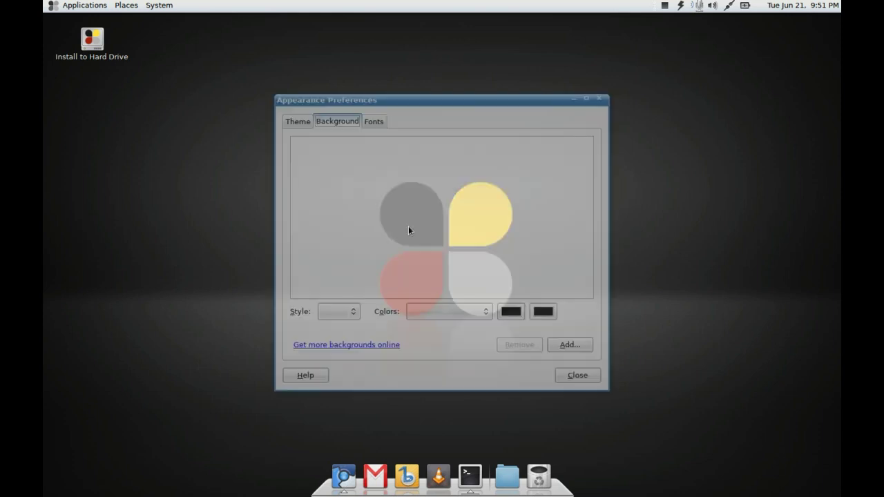
click(300, 123)
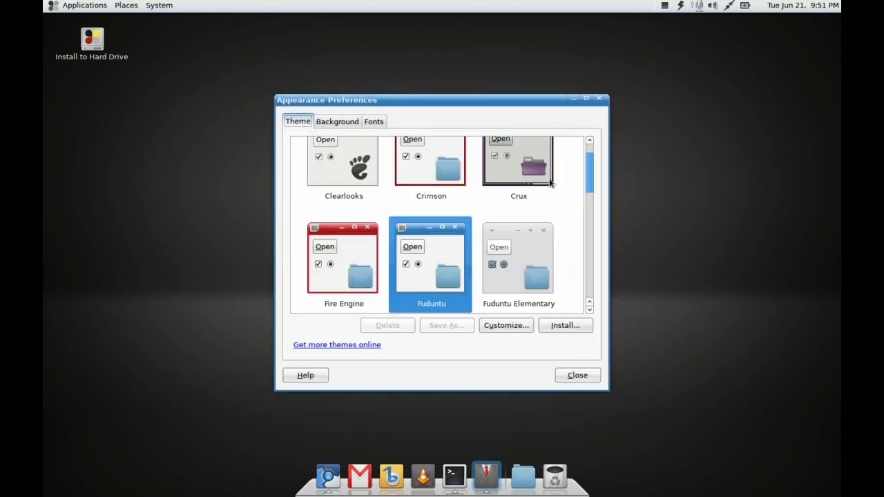
mouse_move(590, 180)
mouse_down()
mouse_move(590, 162)
mouse_move(585, 281)
mouse_move(590, 189)
mouse_up()
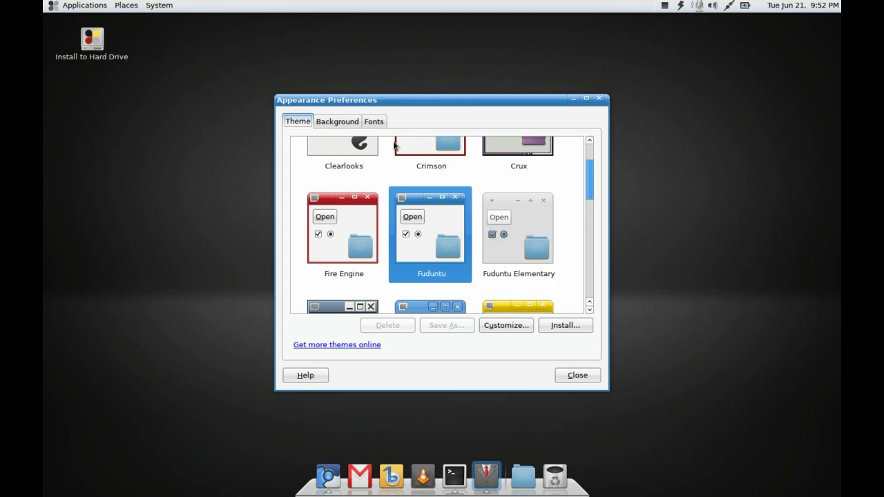
click(357, 124)
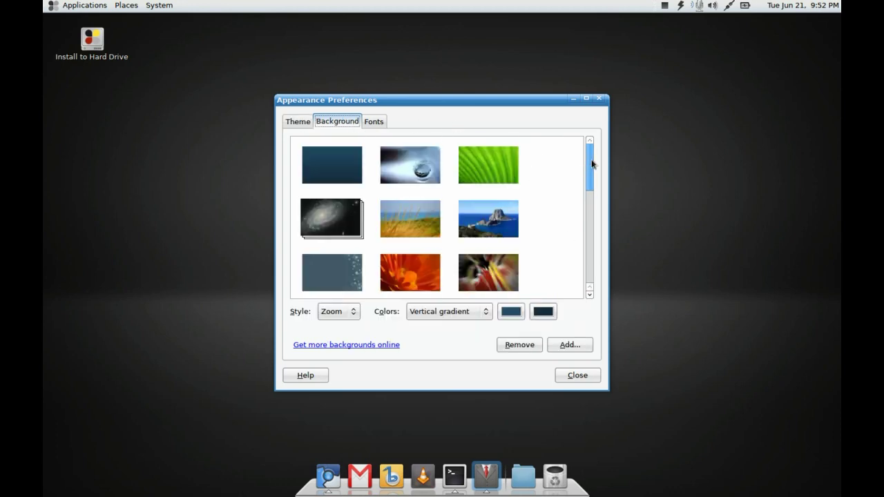
drag(592, 164, 598, 276)
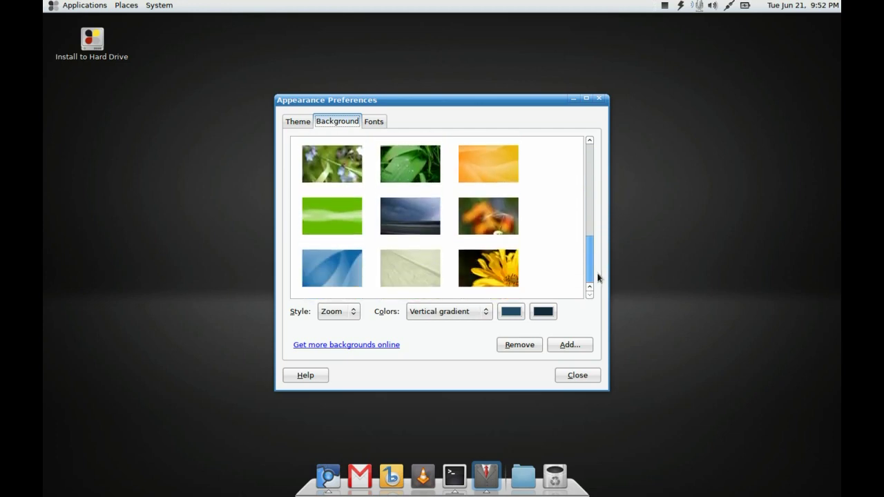
click(599, 99)
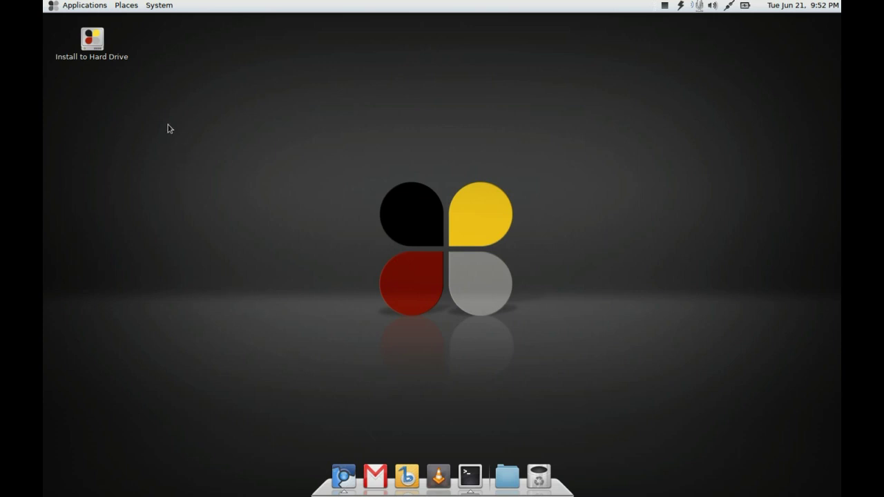
Launch Shotwell Photo Manager, view its About information, and close the program
click(80, 6)
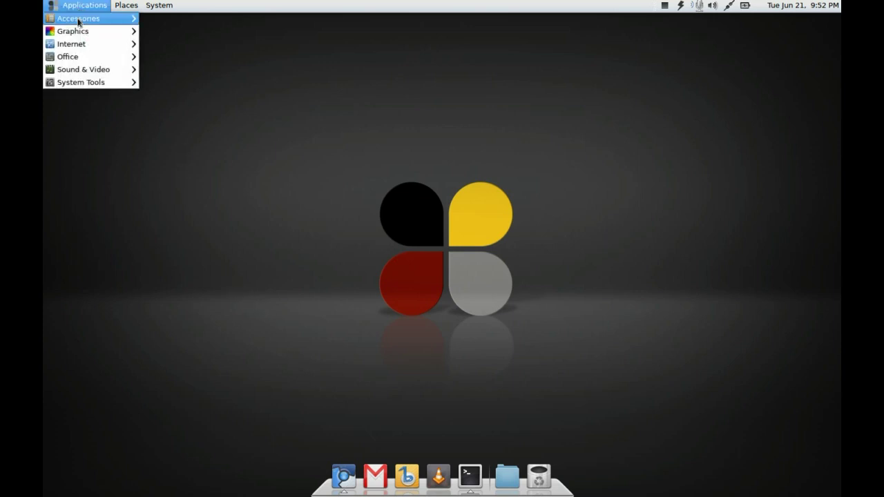
mouse_move(78, 22)
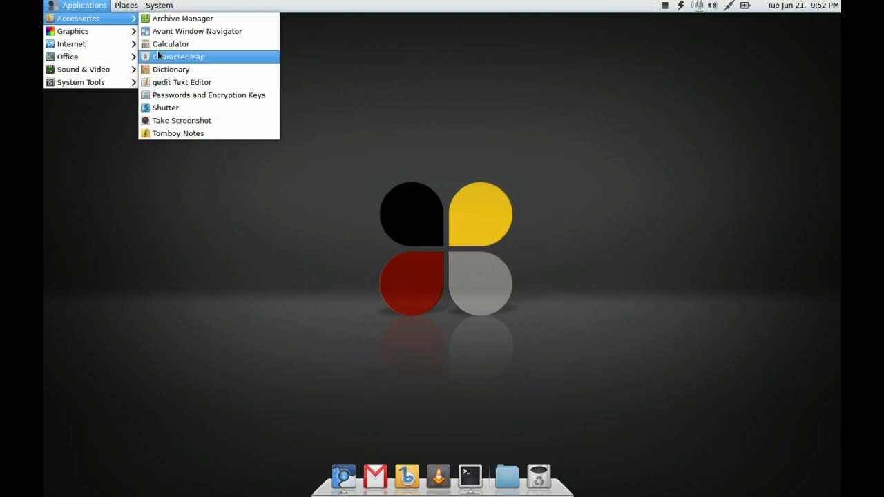
mouse_move(134, 33)
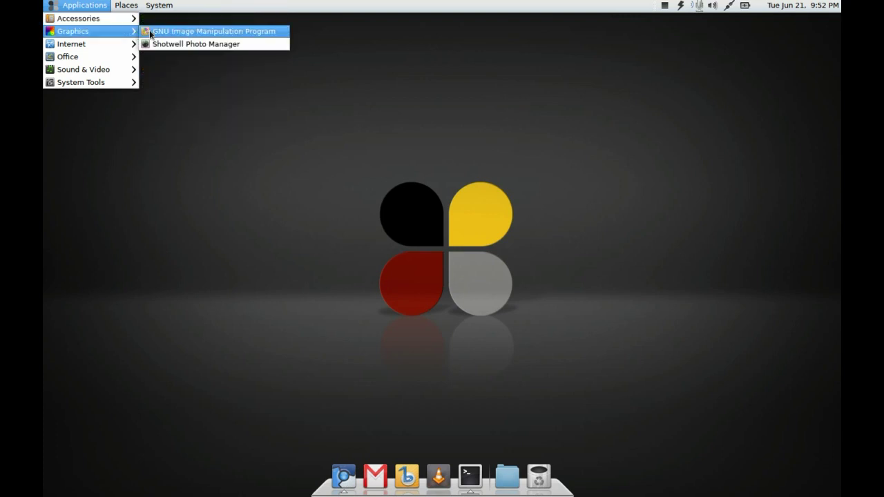
click(155, 44)
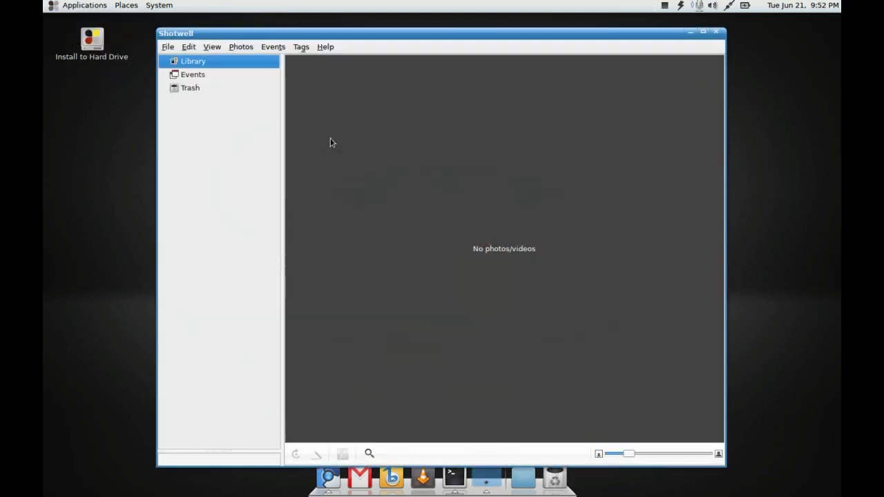
click(326, 46)
click(336, 87)
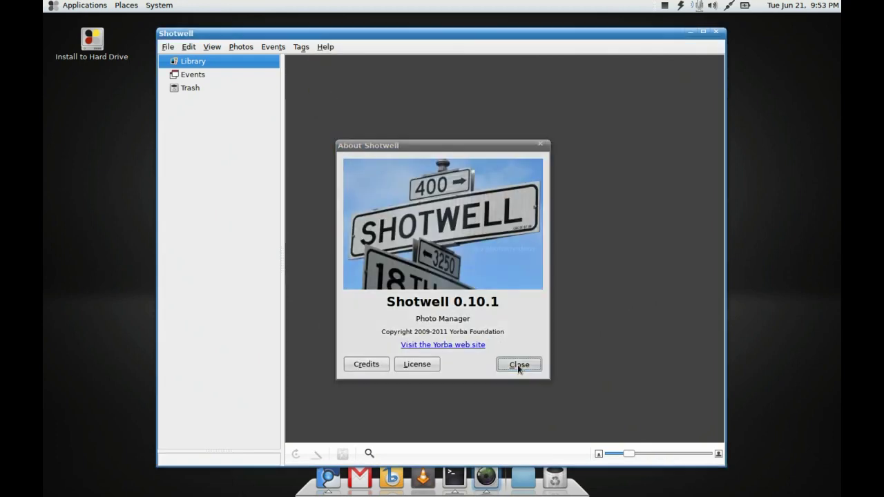
click(519, 368)
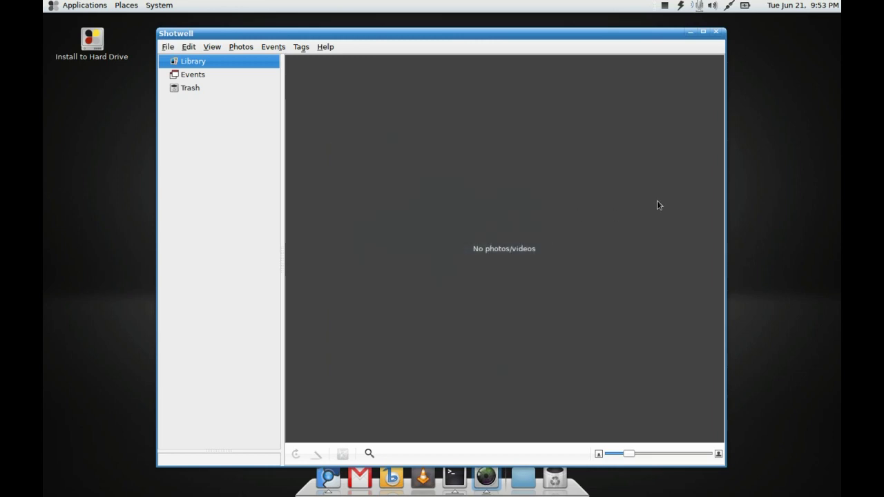
click(716, 32)
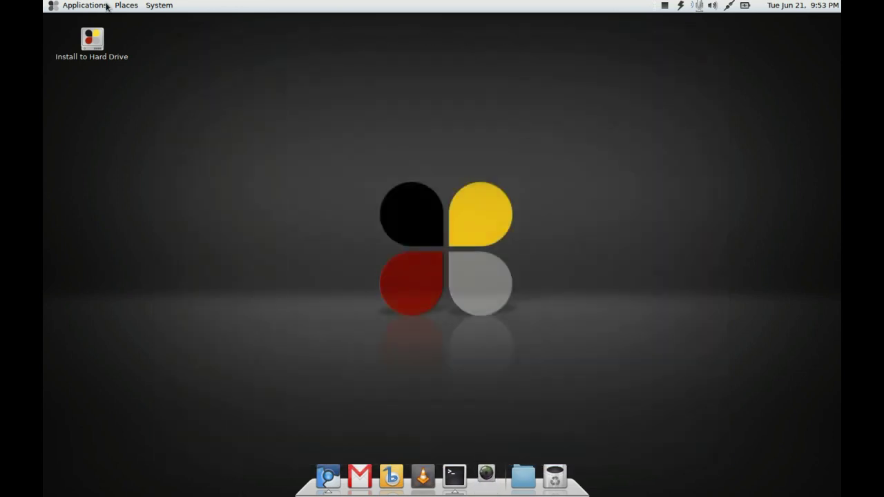
Launch Google Mail from the installed Internet applications
click(104, 5)
mouse_move(107, 43)
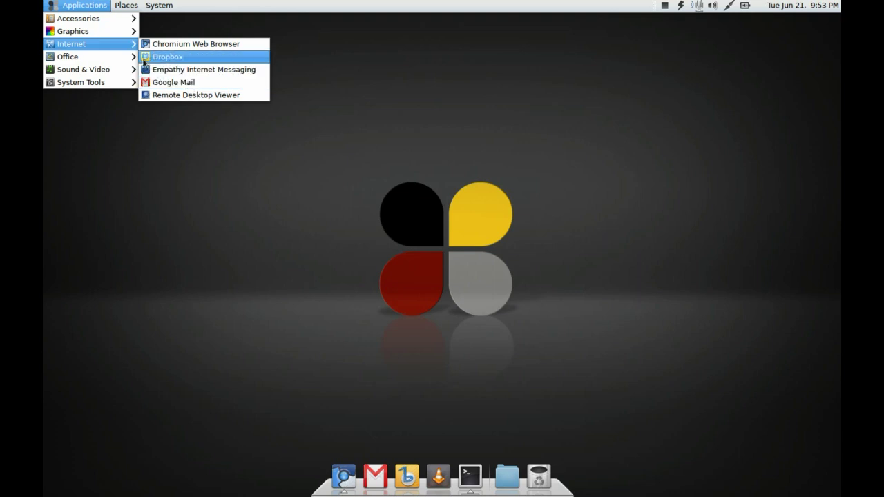
mouse_move(135, 59)
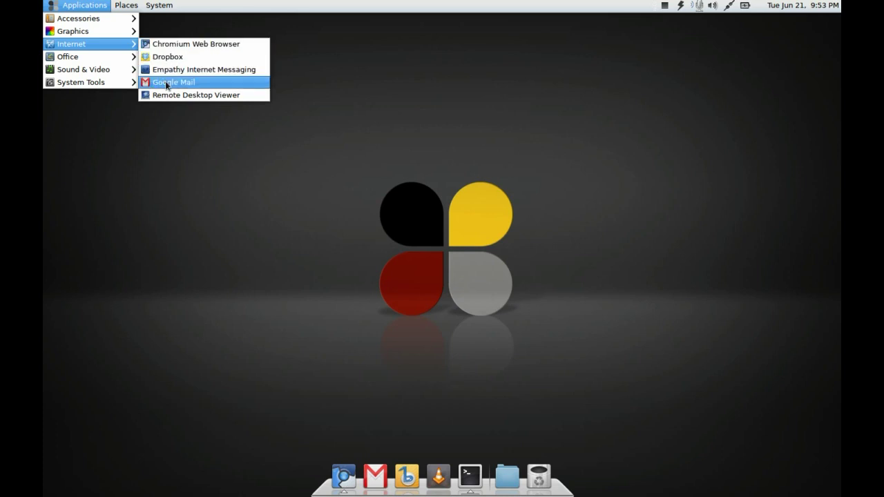
click(165, 81)
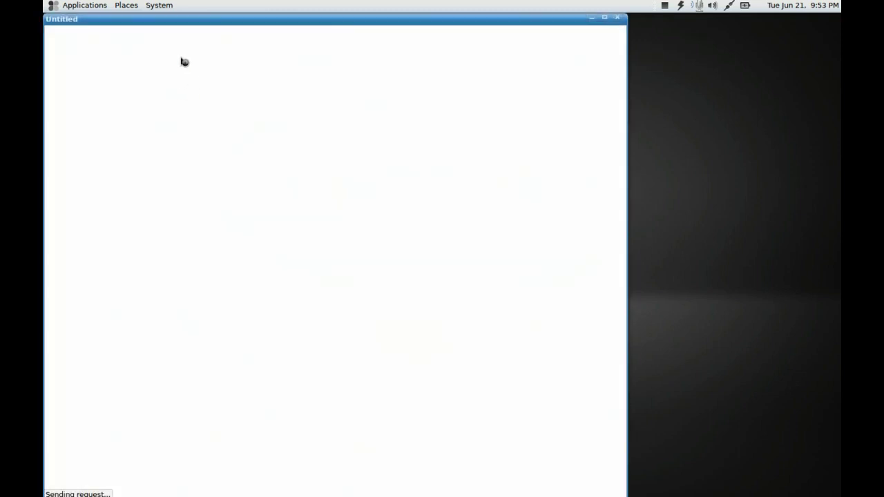
Open Google Docs from the Office applications, and close both the Google Docs and Gmail windows
click(92, 7)
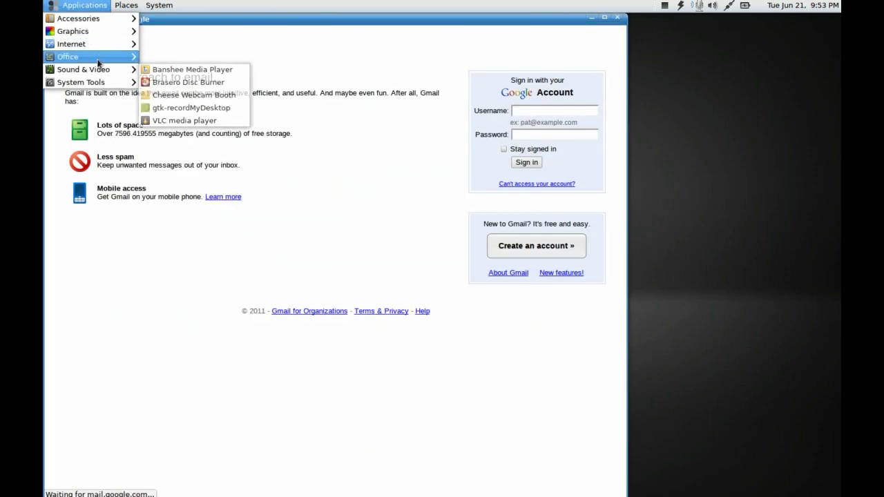
mouse_move(99, 58)
click(174, 57)
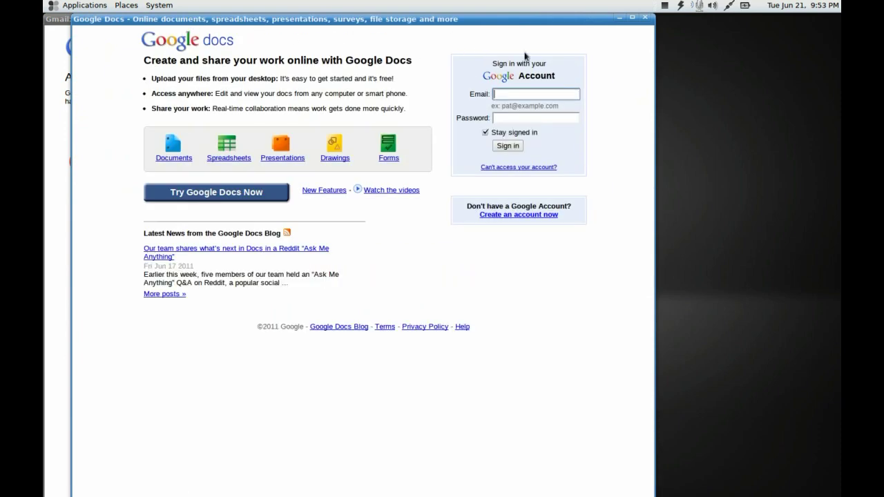
drag(525, 19, 554, 19)
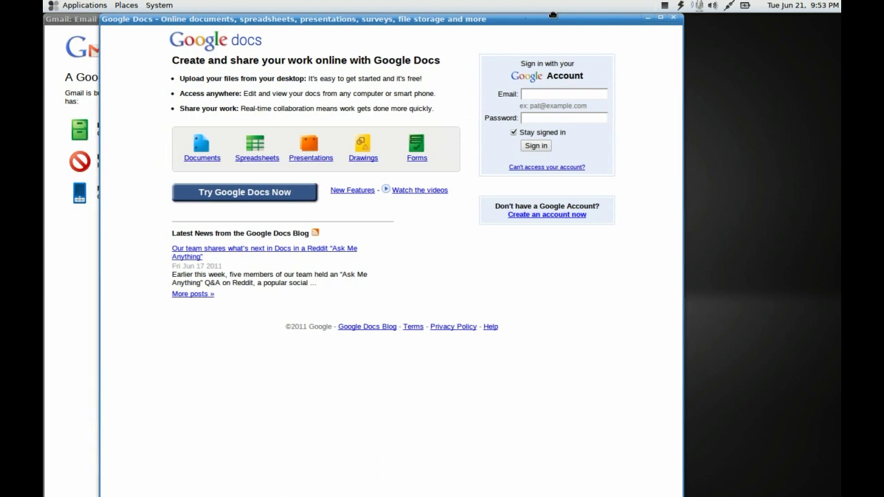
click(672, 20)
click(633, 21)
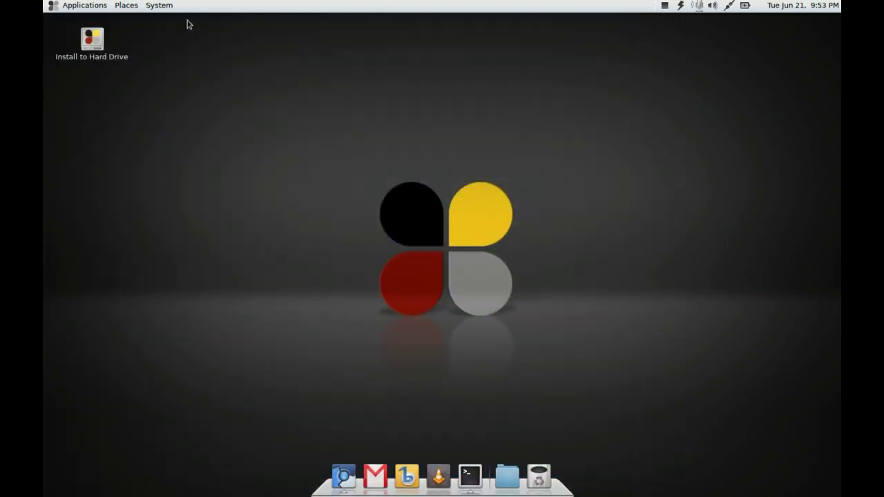
click(100, 7)
mouse_move(100, 71)
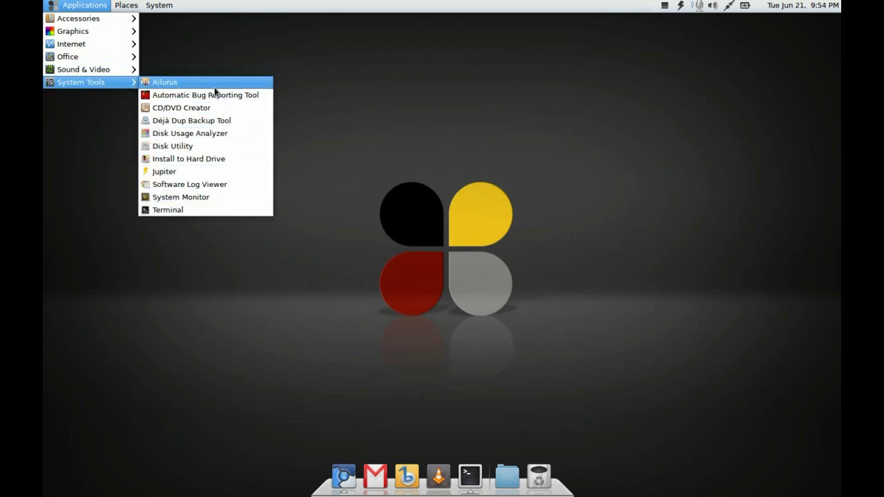
click(213, 84)
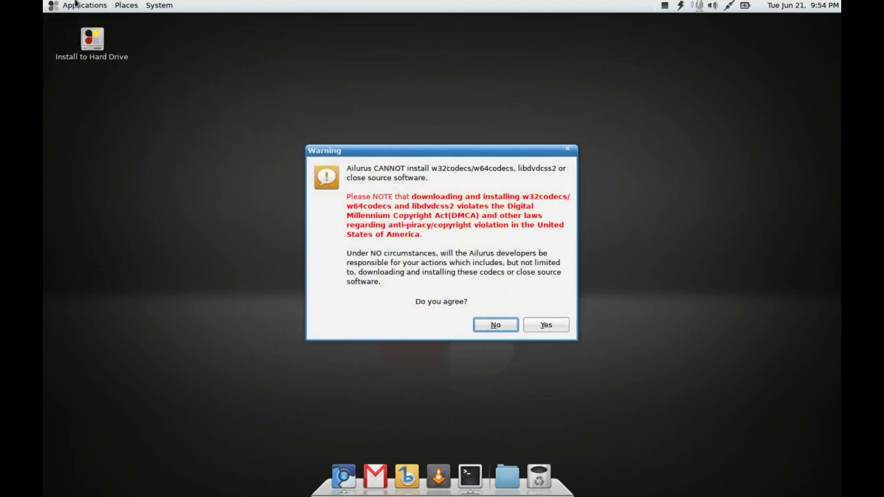
click(75, 4)
click(400, 225)
click(499, 324)
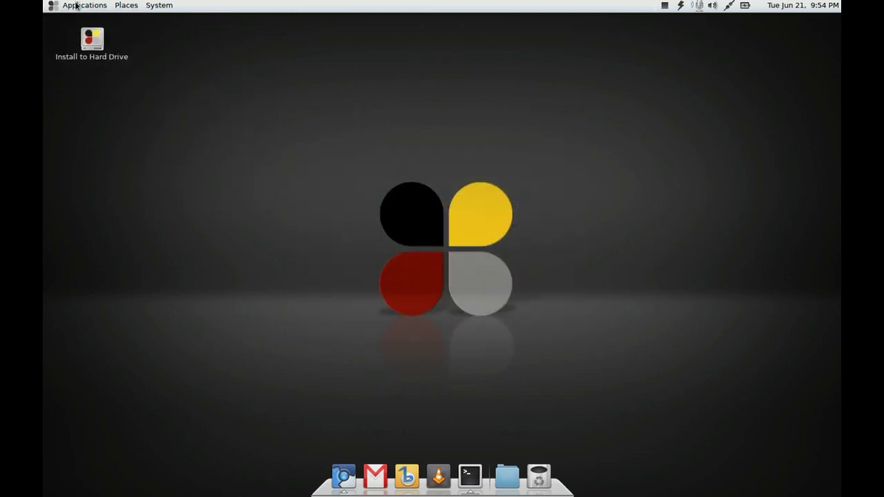
Launch the Jupiter power management applet from the system tools
click(76, 6)
mouse_move(93, 84)
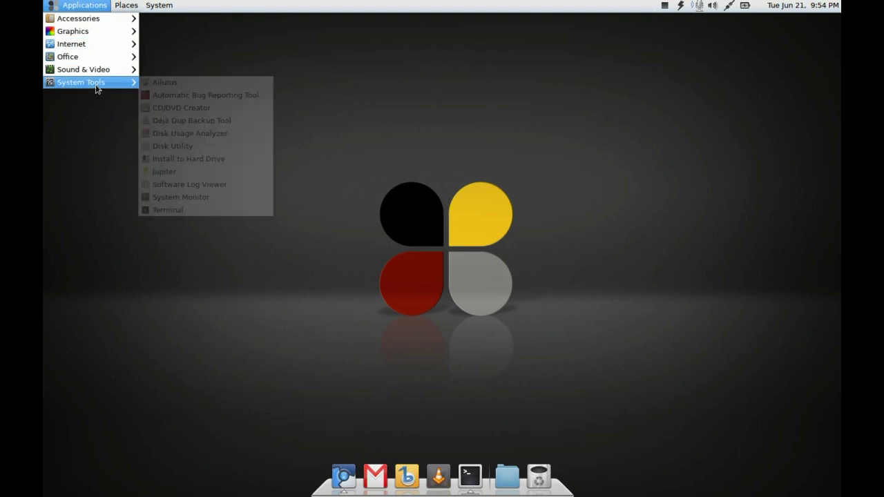
click(187, 171)
Launch Ailurus from the system tools and agree to its codec and copyright warning
click(76, 5)
mouse_move(103, 85)
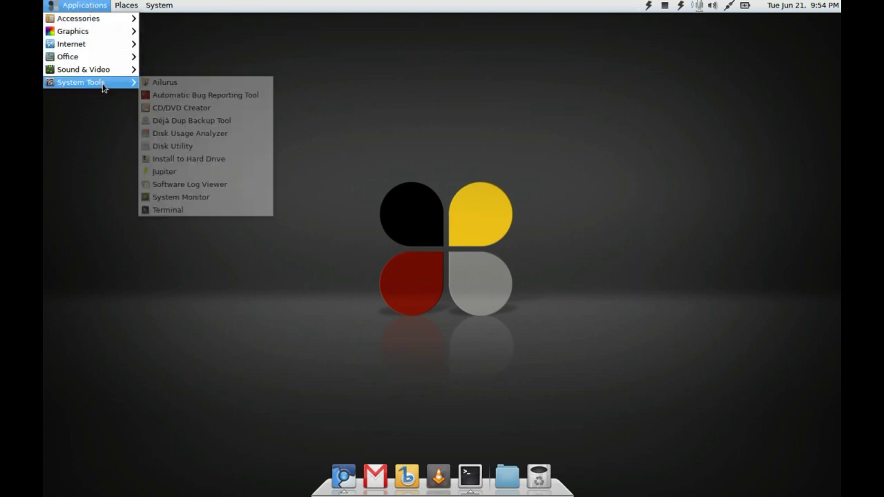
click(163, 82)
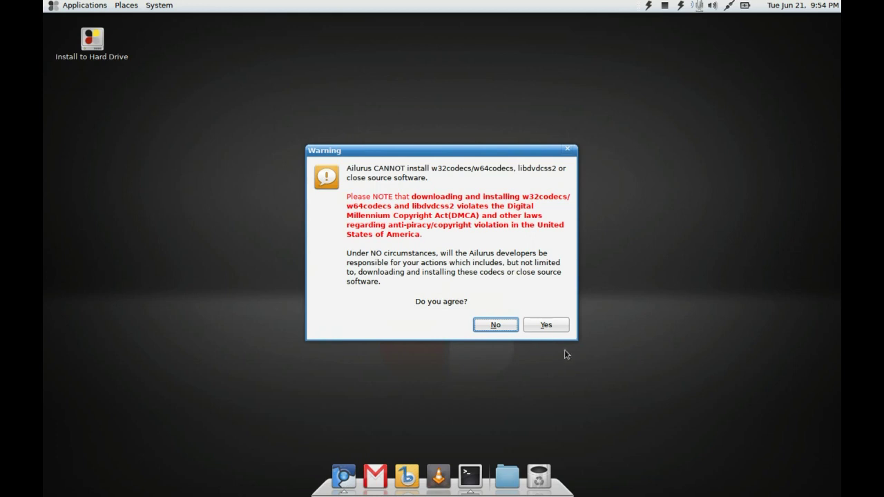
click(545, 326)
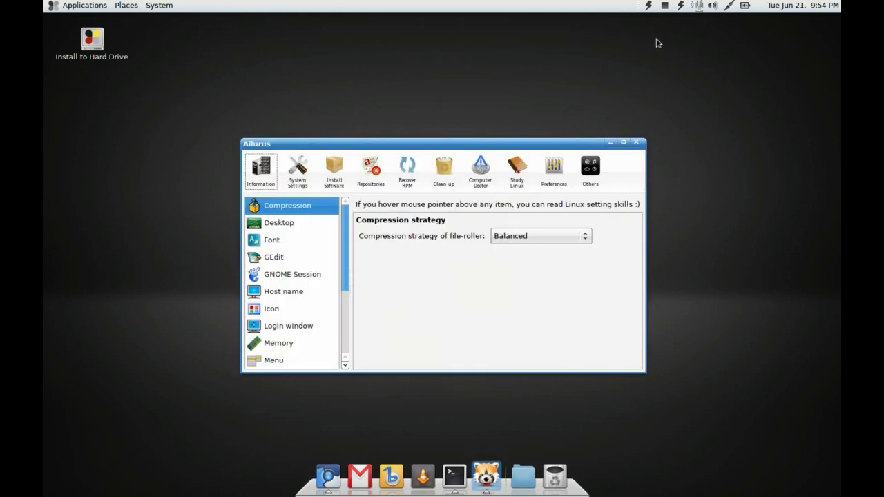
Examine the Jupiter applet's performance modes, device control and display options, and dismiss them
mouse_move(651, 19)
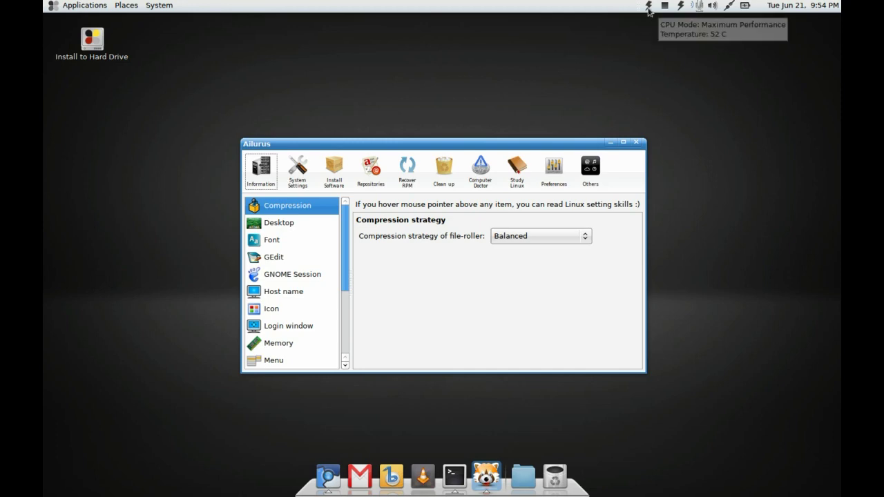
click(649, 11)
mouse_move(650, 11)
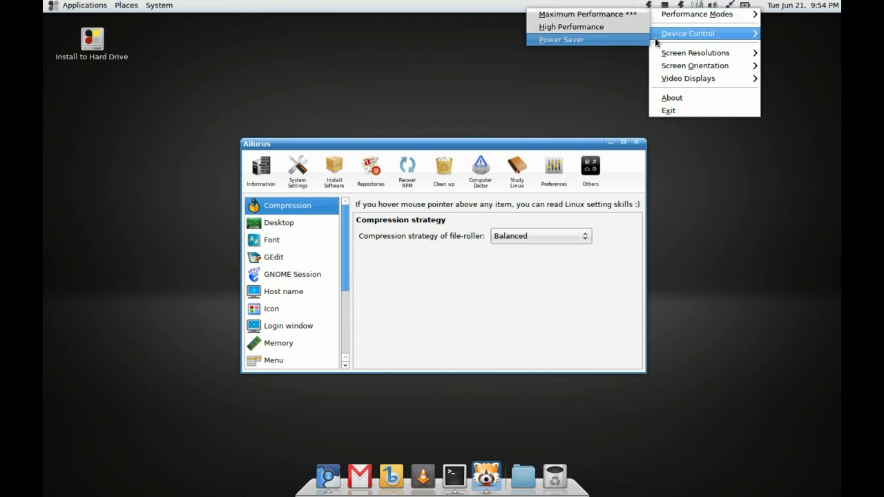
mouse_move(668, 41)
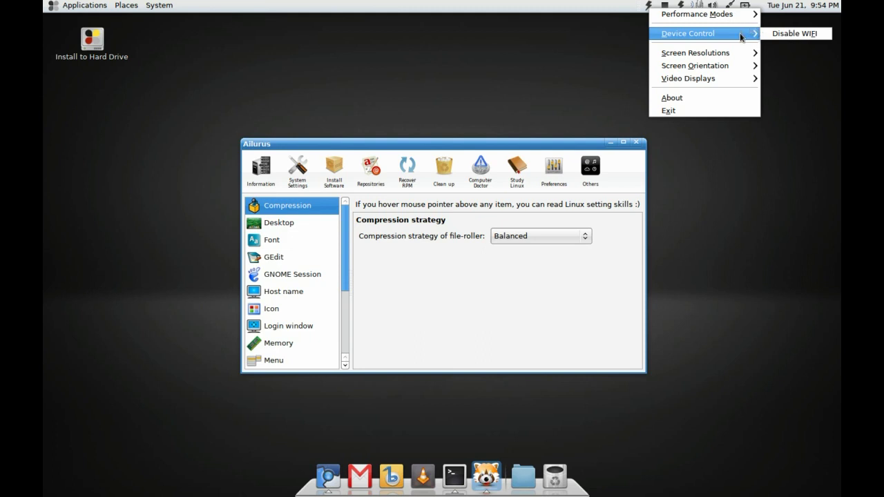
mouse_move(731, 59)
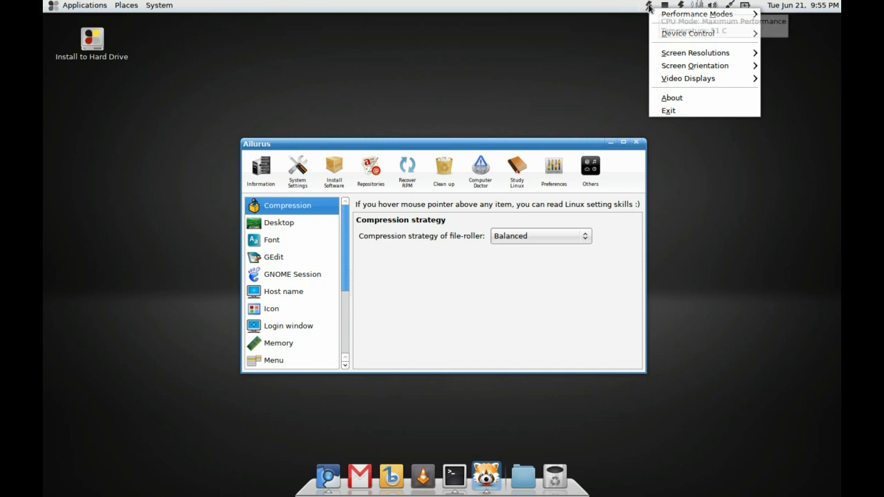
click(649, 8)
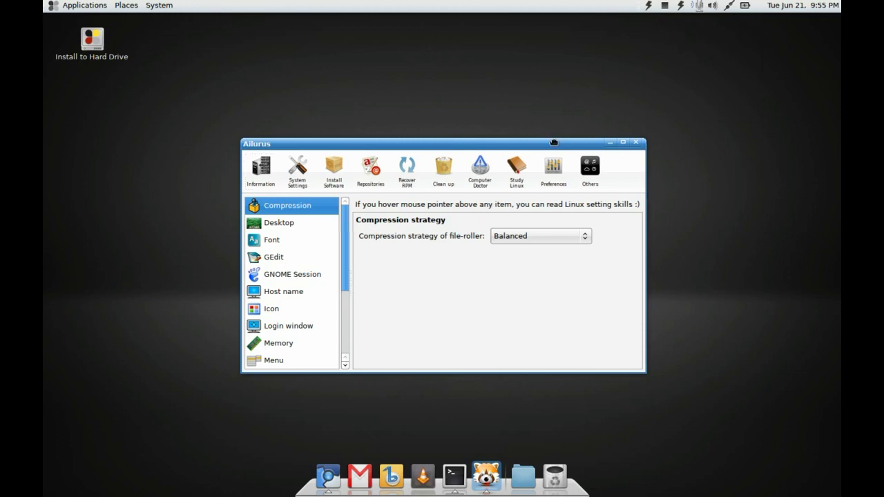
Review Ailurus's system settings categories, including the power management options, and exit Ailurus
drag(556, 143, 553, 132)
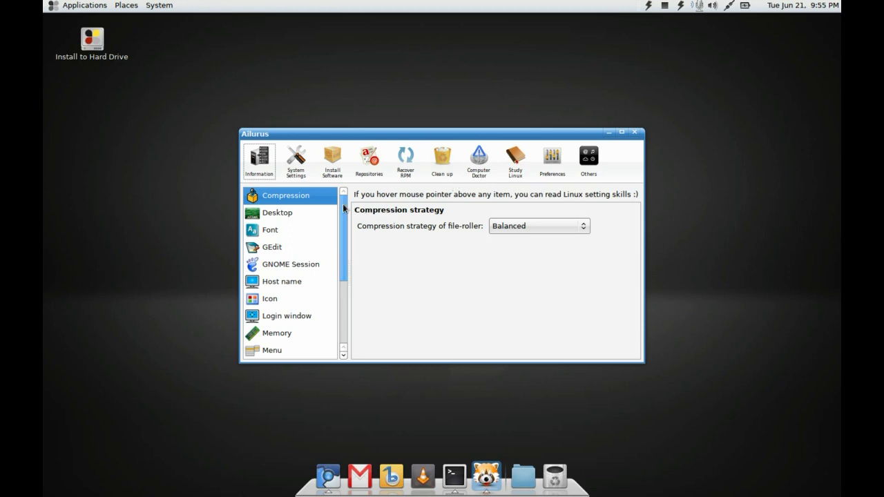
scroll(343, 208, down, 1)
scroll(344, 207, up, 1)
drag(343, 209, 349, 276)
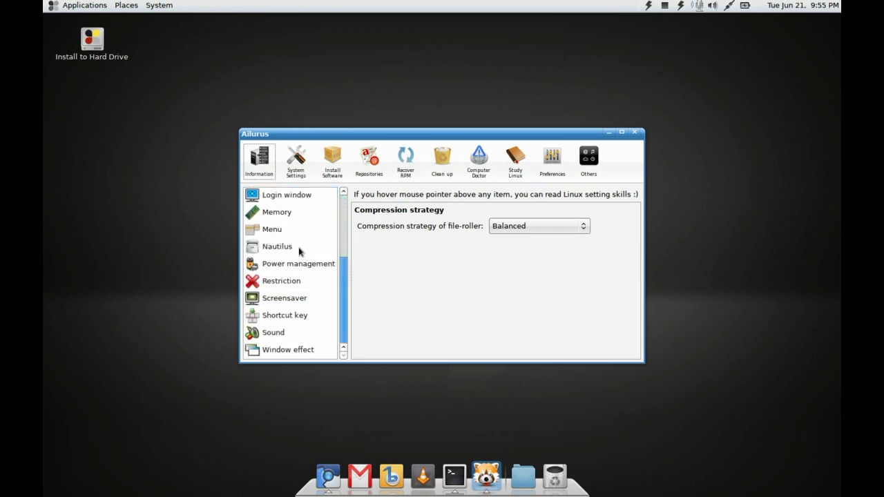
click(291, 264)
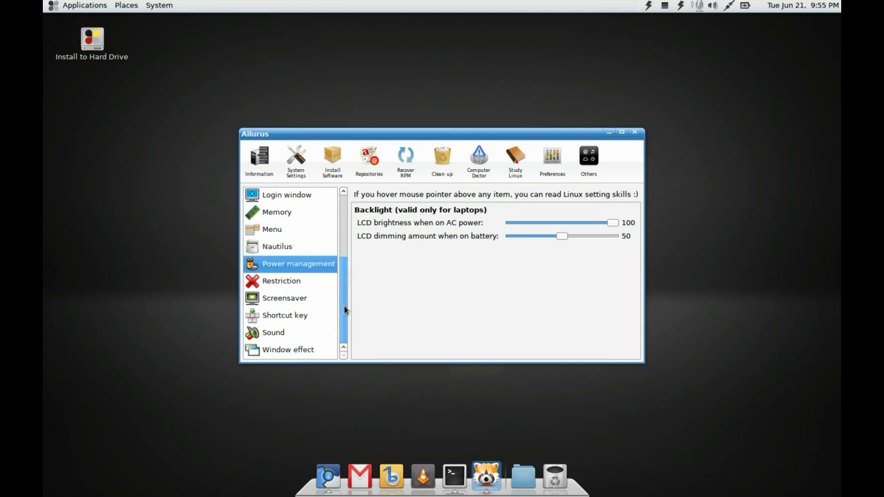
drag(345, 310, 345, 243)
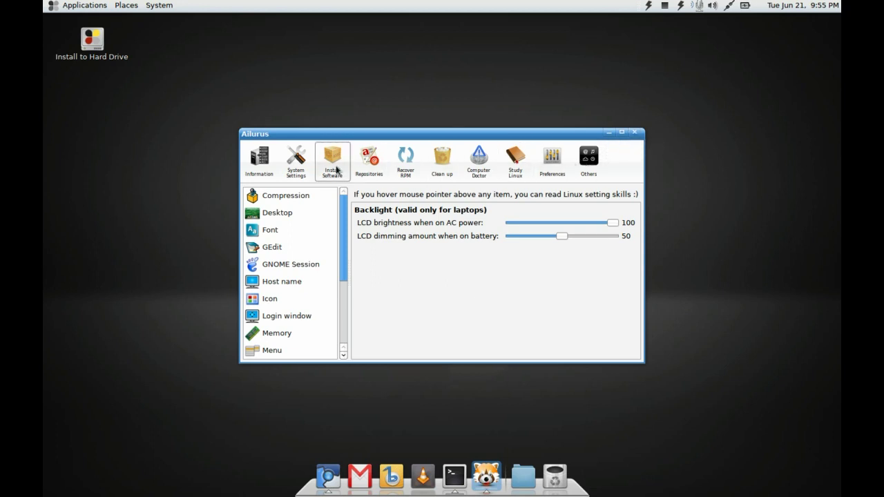
click(635, 133)
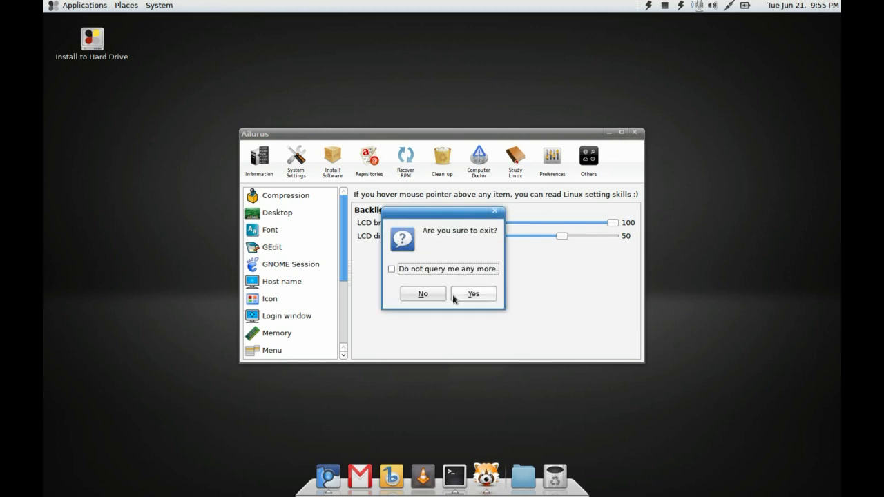
click(466, 296)
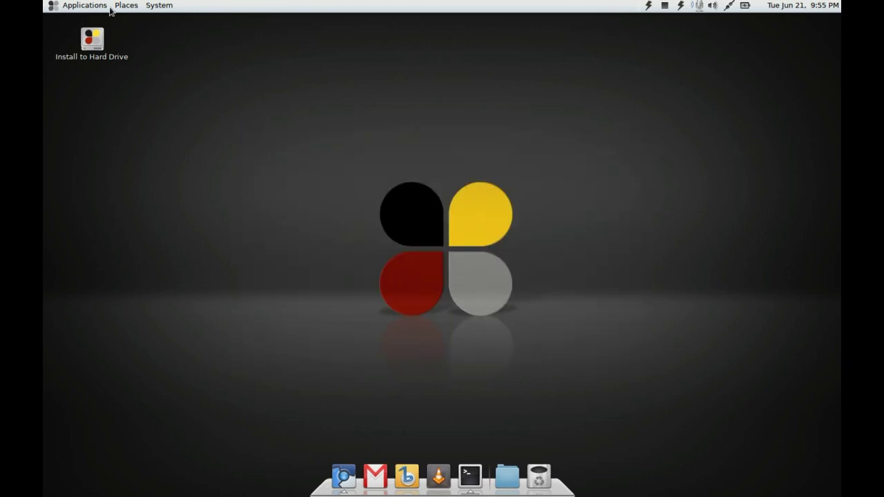
Launch Terminal from the system tools
click(119, 6)
click(122, 20)
click(158, 6)
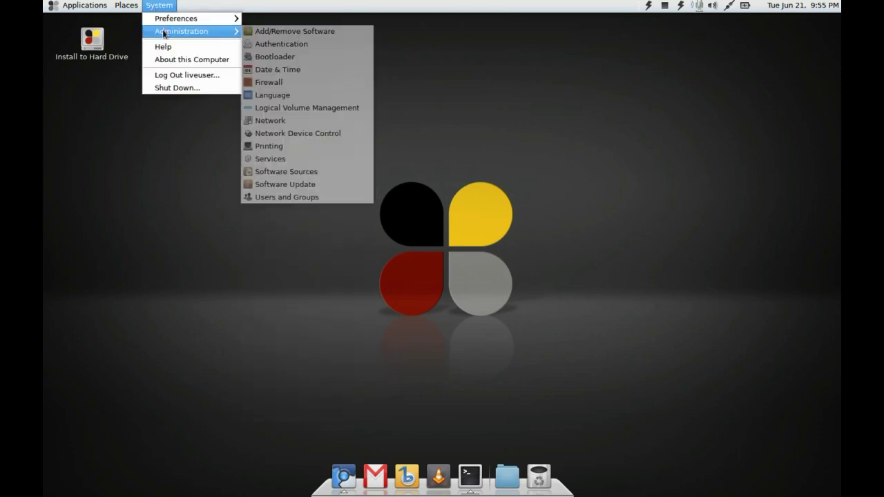
mouse_move(88, 7)
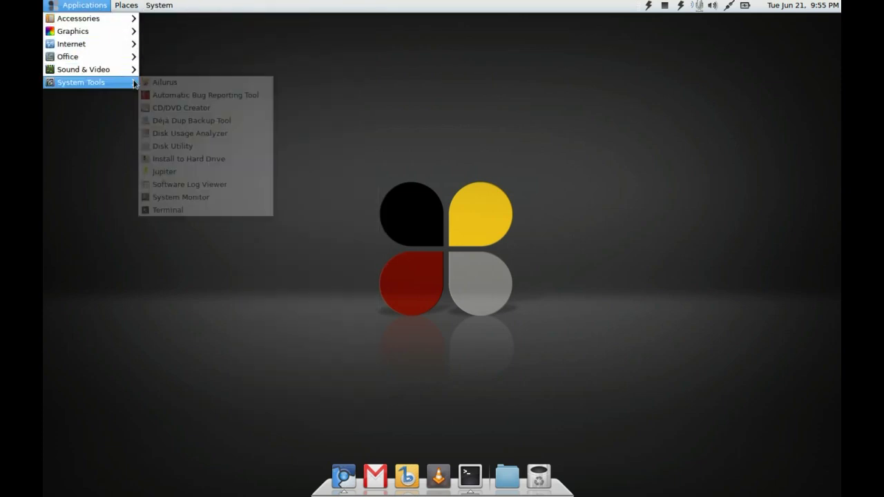
mouse_move(104, 83)
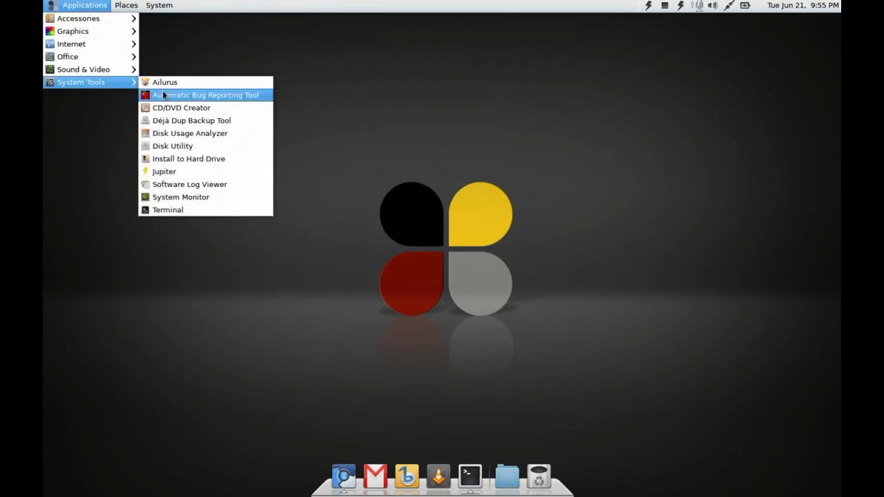
click(165, 211)
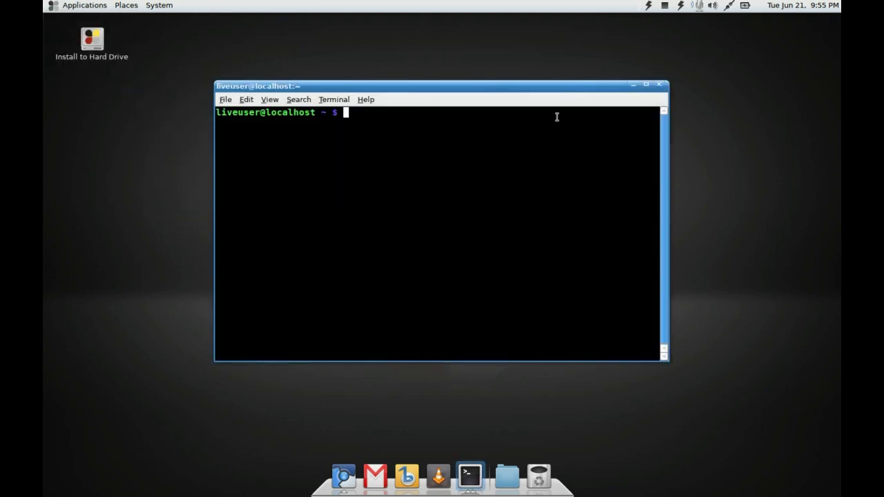
Launch System Monitor from the system tools, showing its resource graphs
click(83, 5)
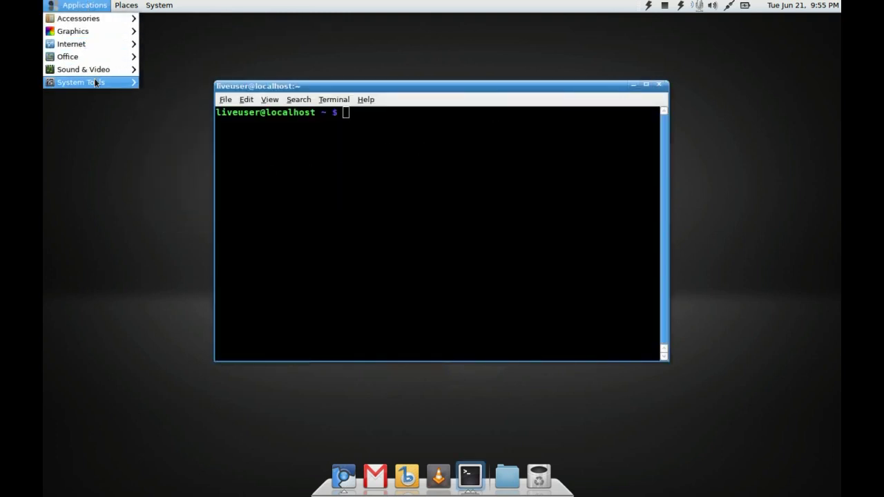
mouse_move(96, 83)
click(185, 197)
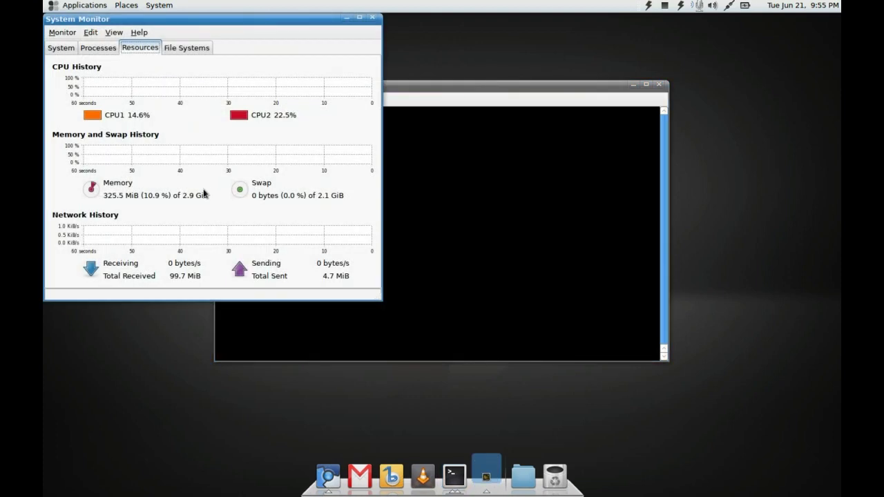
click(139, 48)
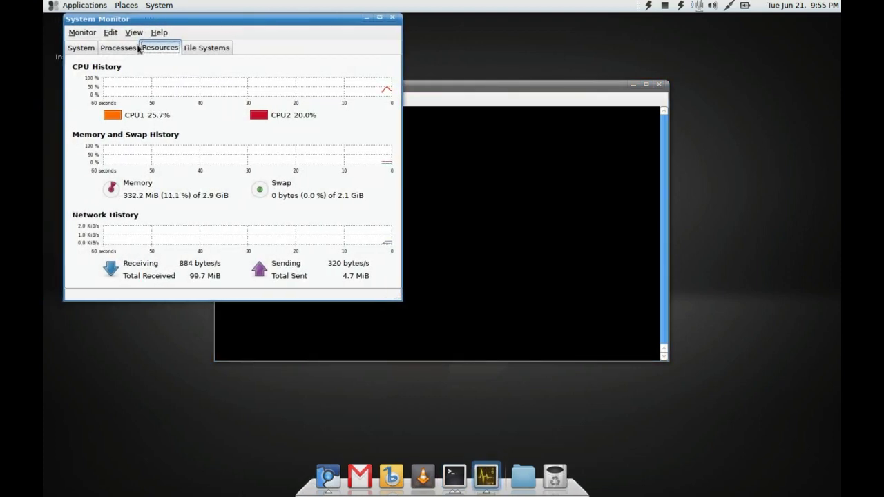
Switch two workspaces over to the third one and return to the first workspace
key(ctrl+alt+Right)
key(ctrl+alt+Right)
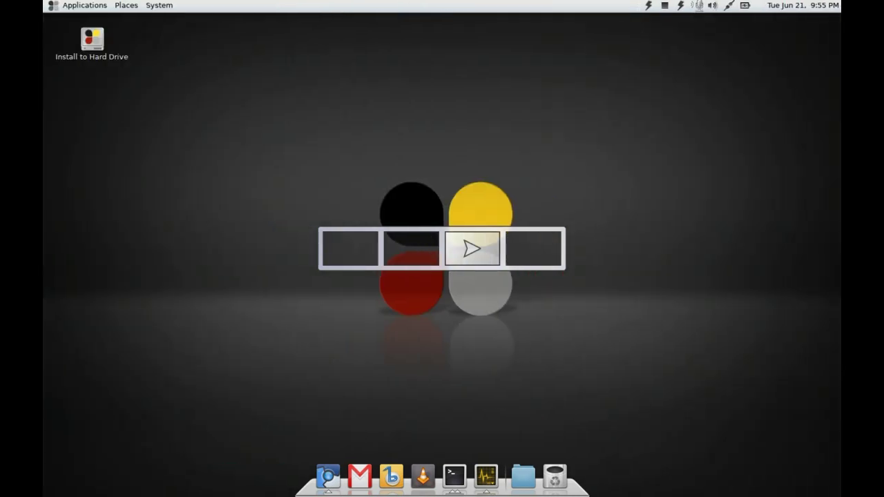
key(ctrl+alt+Left)
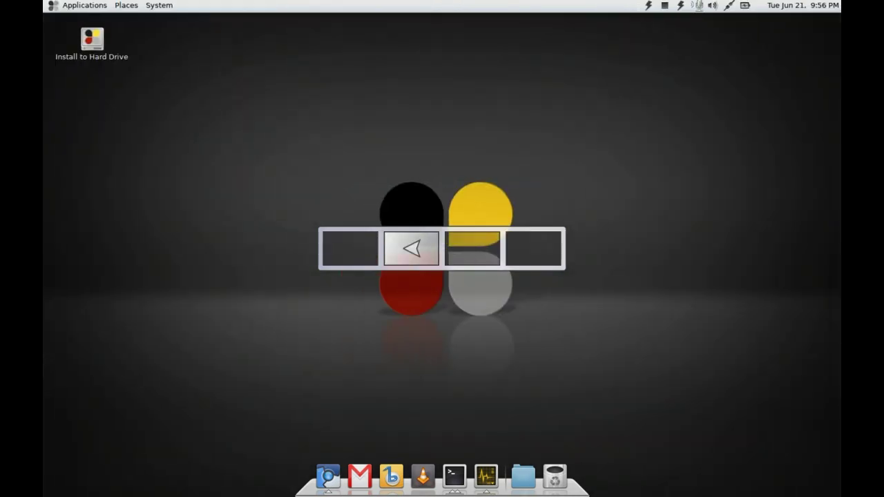
key(ctrl+alt+Left)
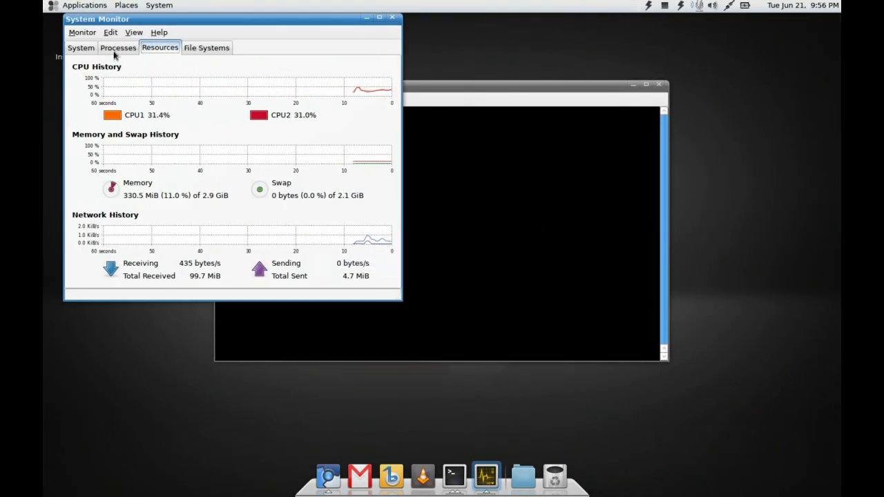
Check the processes and memory usage in System Monitor, and close both System Monitor and the terminal
click(117, 49)
click(146, 51)
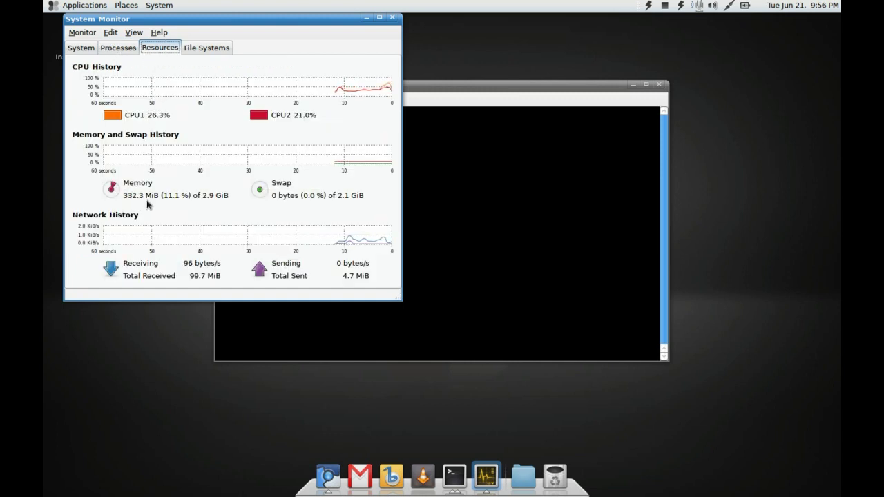
click(389, 22)
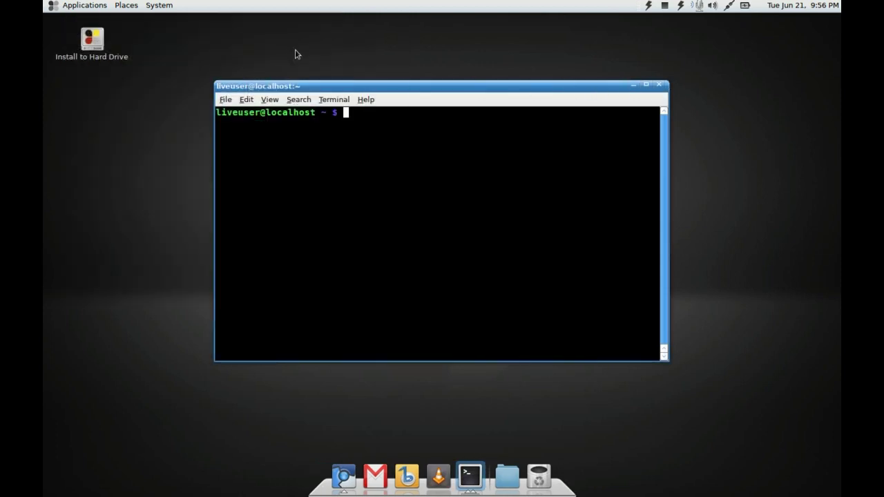
click(659, 86)
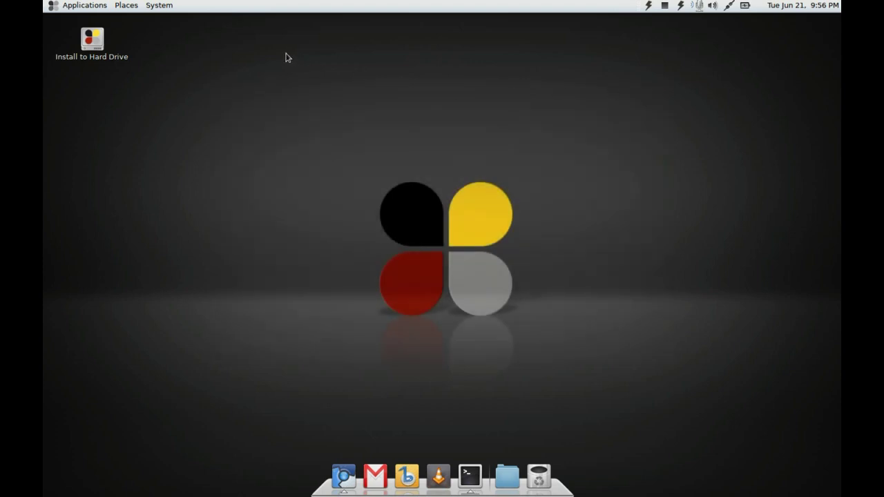
Examine the available system preferences and the application categories, including the system tools, without opening any entry
click(120, 6)
mouse_move(150, 8)
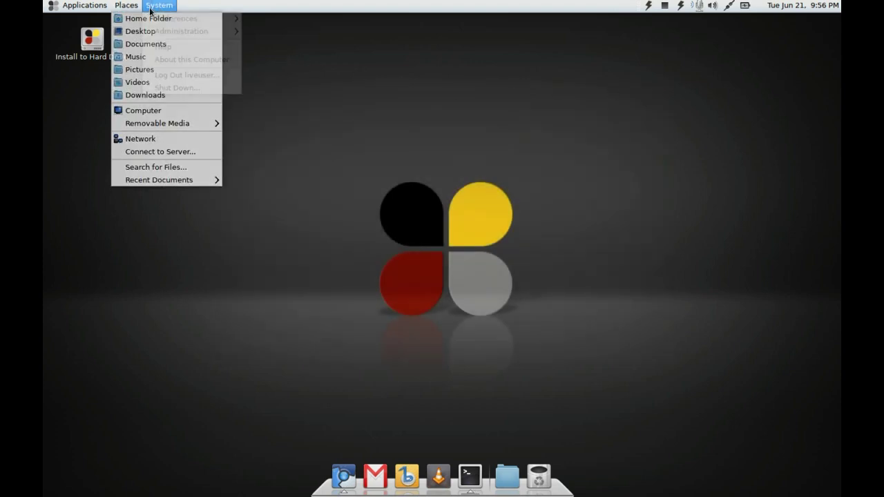
mouse_move(165, 21)
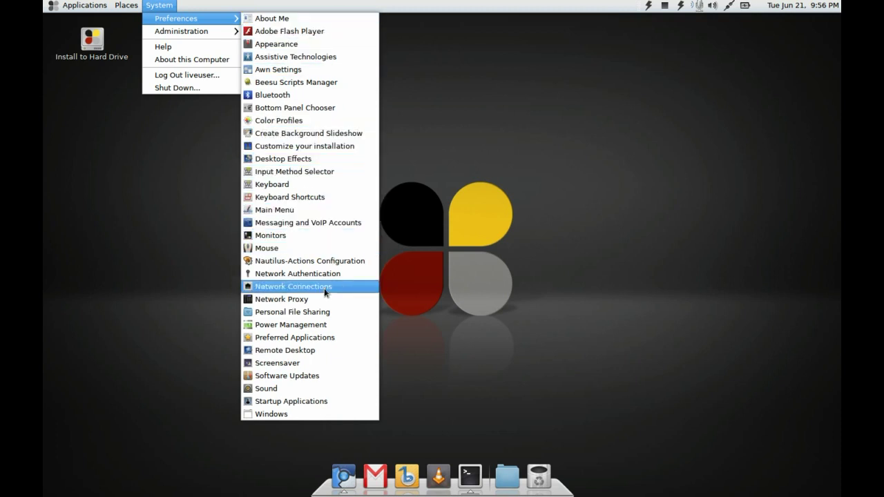
click(423, 219)
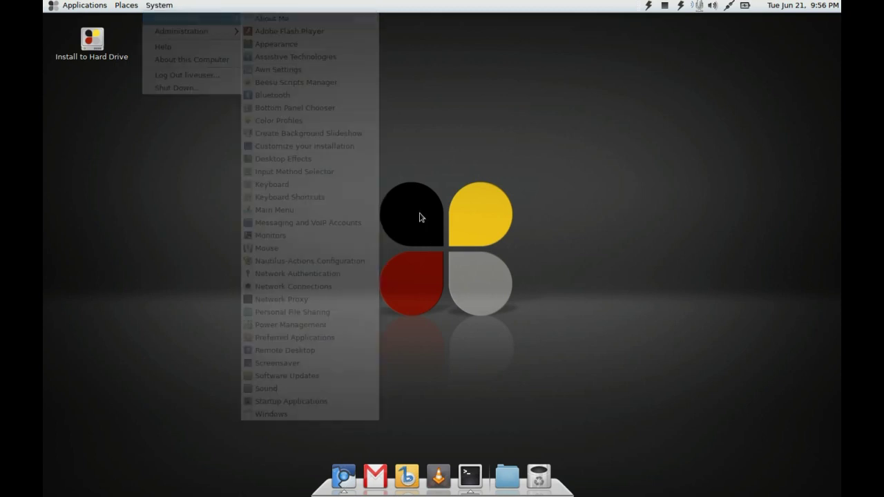
click(119, 6)
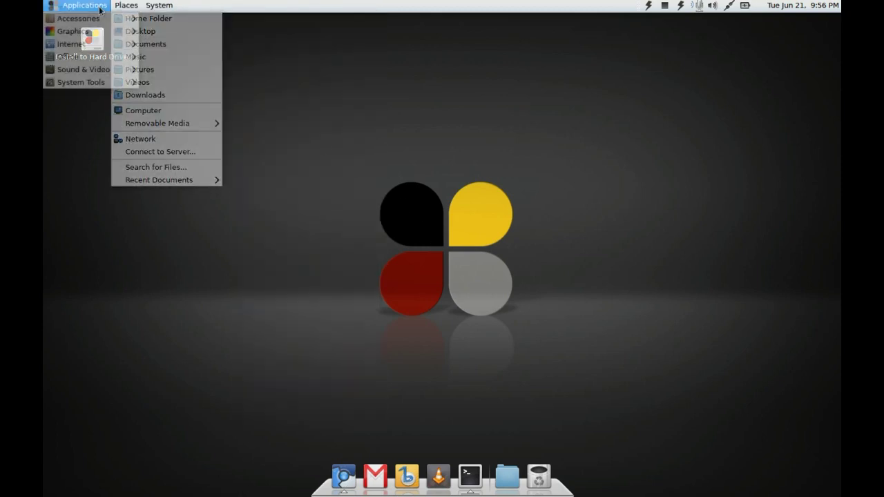
click(99, 6)
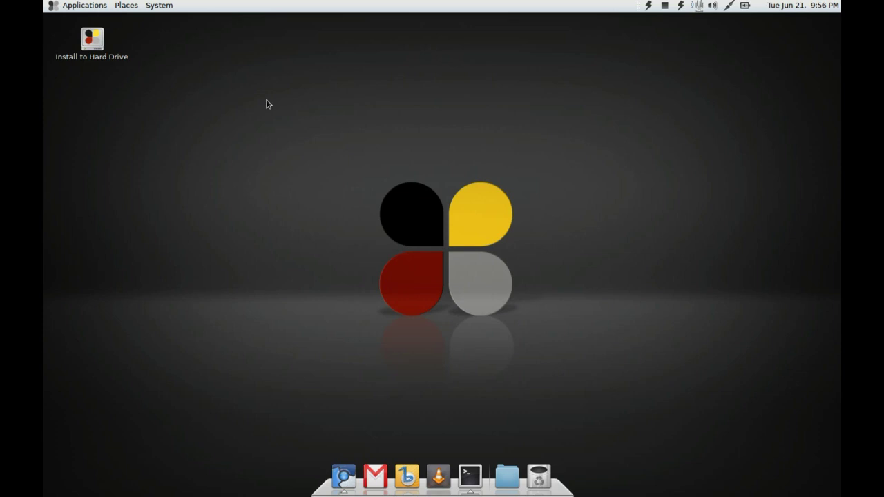
click(93, 6)
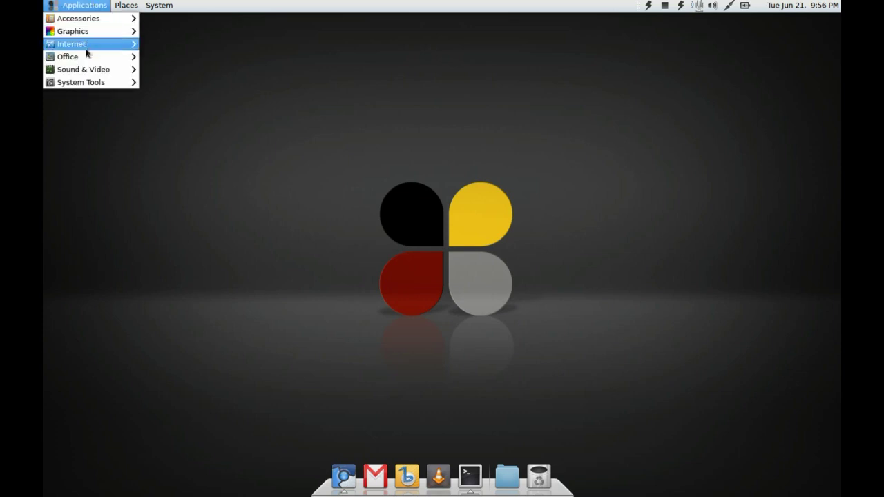
mouse_move(85, 57)
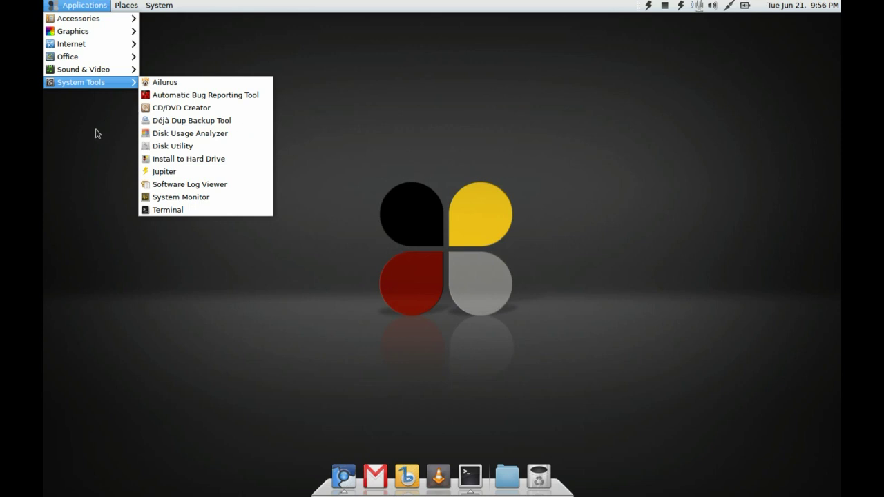
click(126, 151)
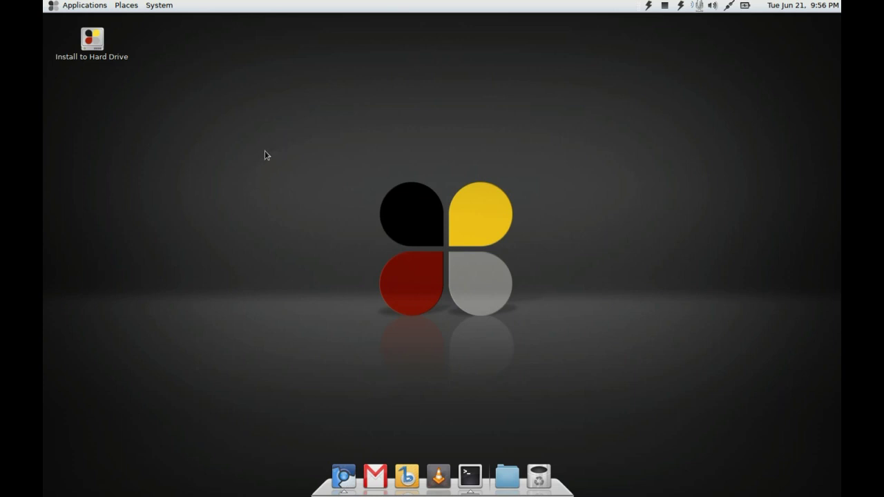
Open Add/Remove Software from the system administration tools, view its package categories, and close it
click(126, 5)
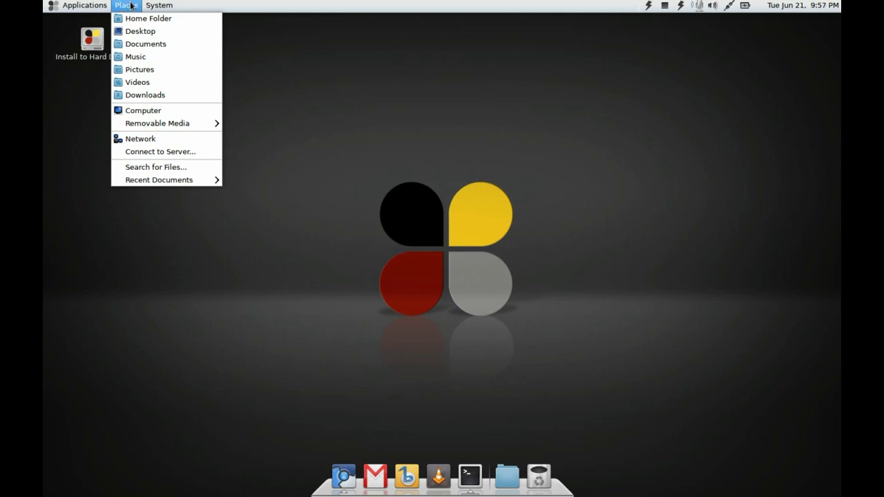
mouse_move(145, 10)
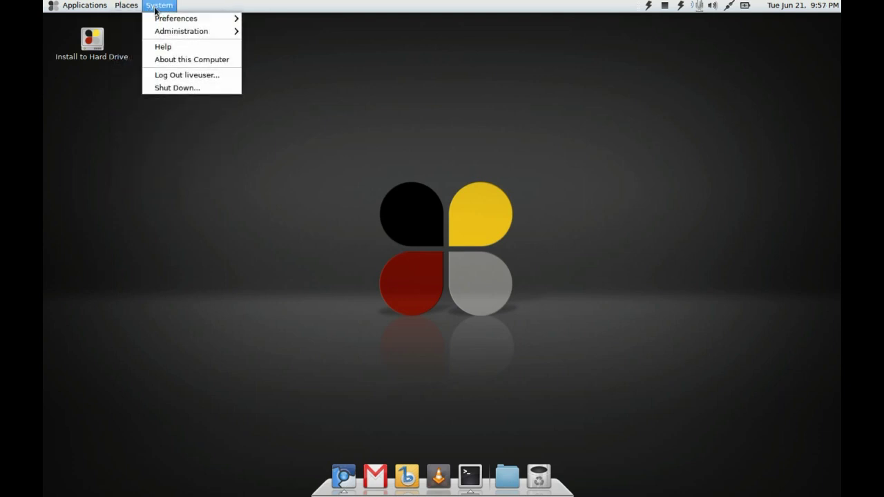
mouse_move(154, 31)
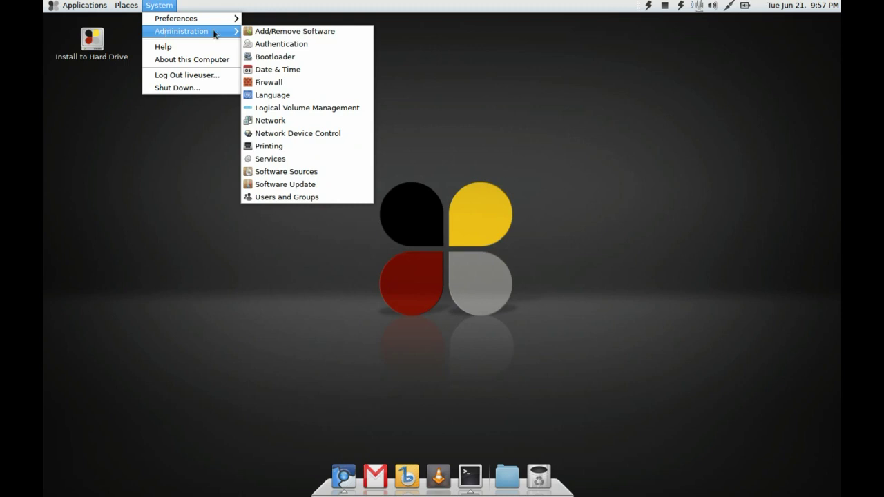
click(259, 31)
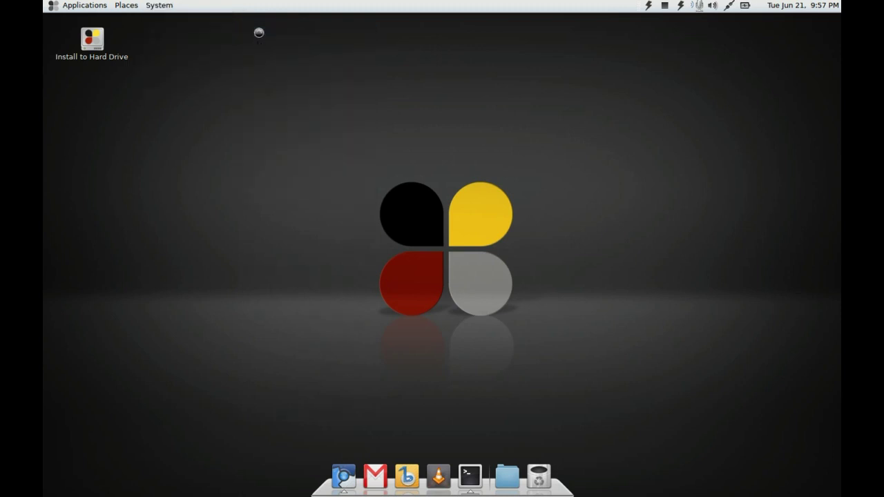
drag(290, 115, 288, 86)
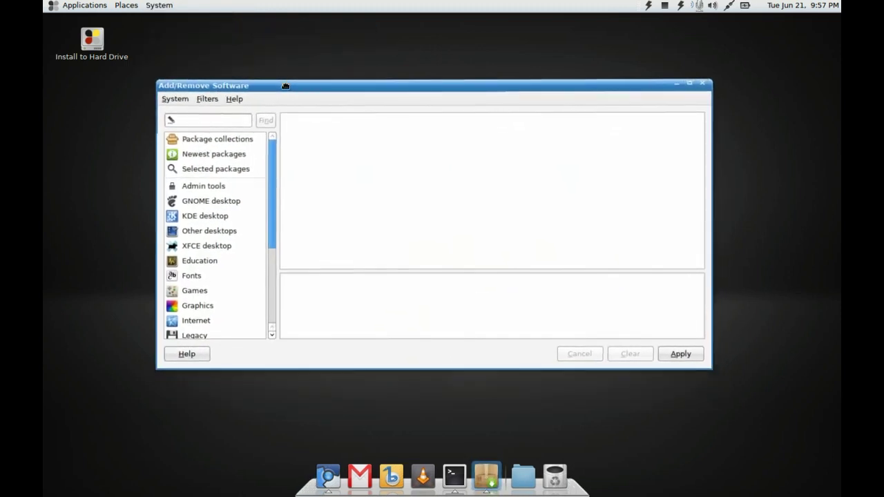
mouse_move(274, 150)
mouse_down()
mouse_move(270, 237)
mouse_move(284, 174)
mouse_move(279, 136)
mouse_up()
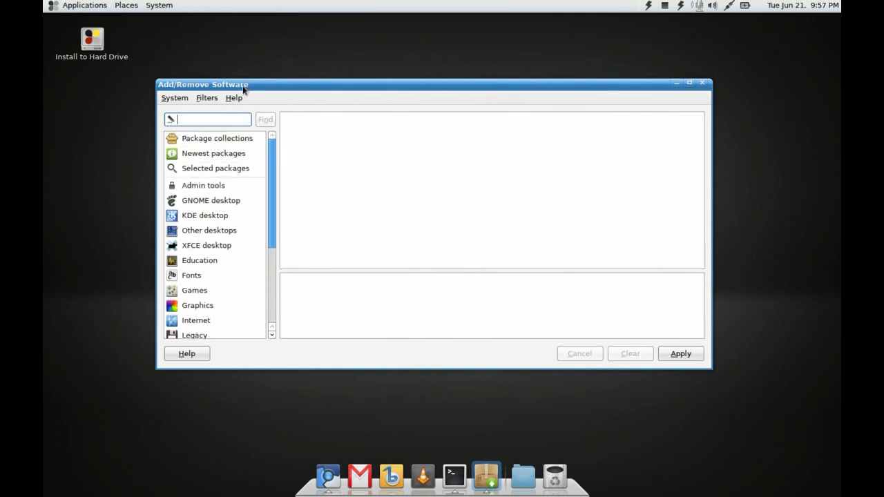
click(701, 82)
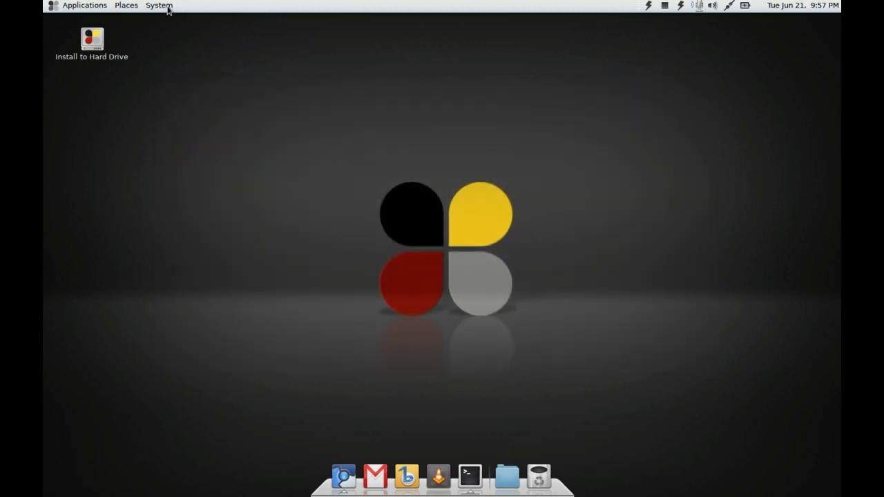
Open the Color Profiles preferences, view the listed devices, and close the dialog
click(166, 5)
mouse_move(180, 21)
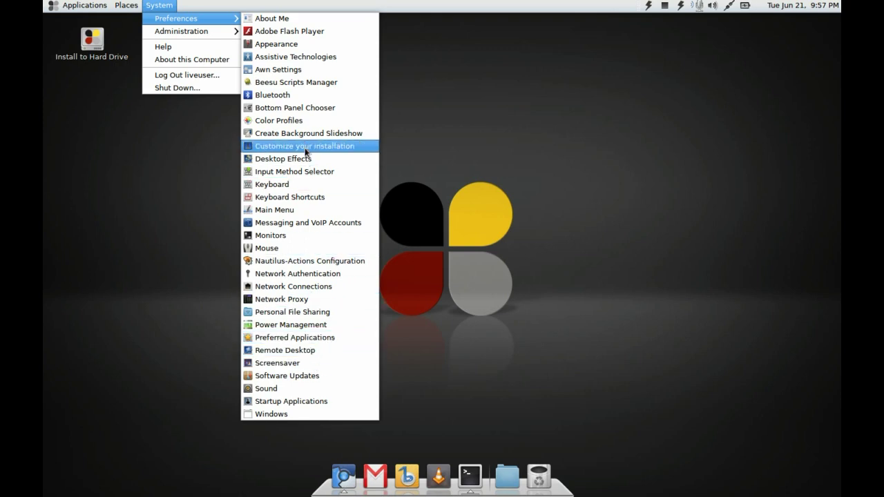
click(301, 120)
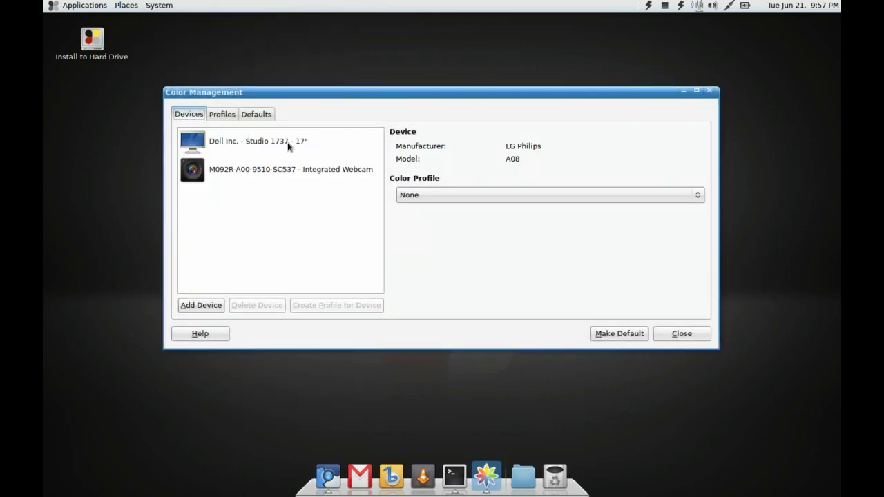
click(672, 335)
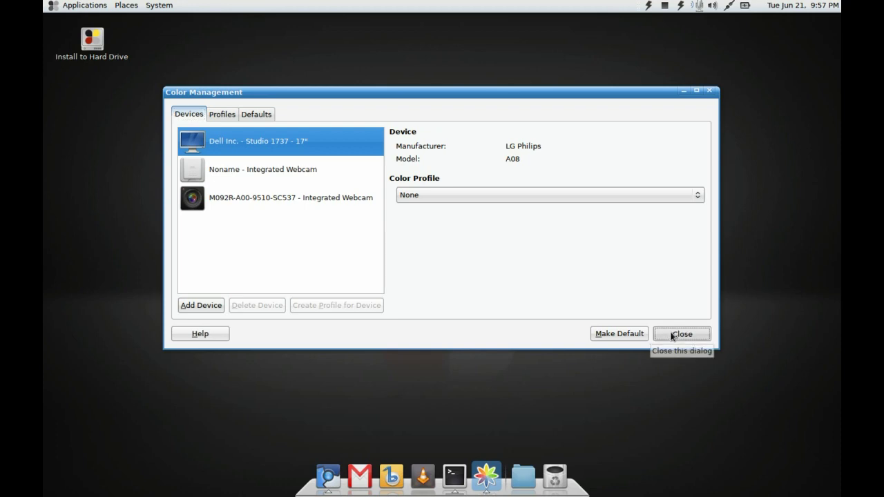